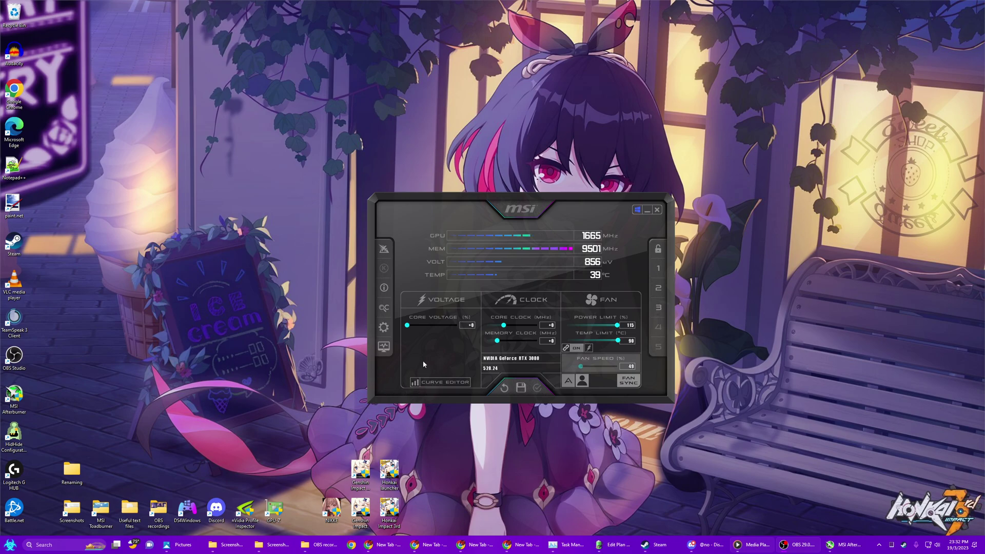
Step: Open the V/F curve editor, move it to the top-left and stretch it to full screen
left_click(448, 382)
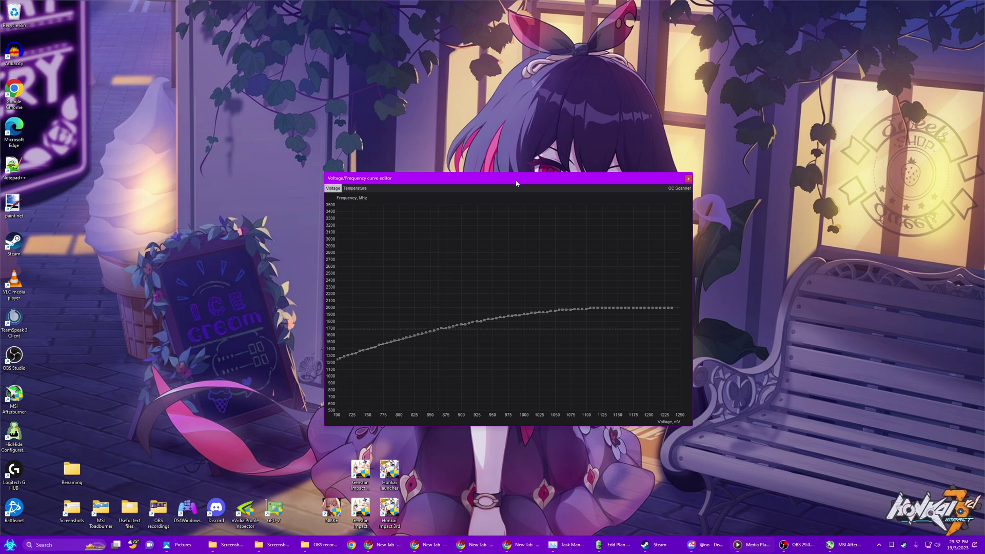
left_click_drag(516, 182, 226, 33)
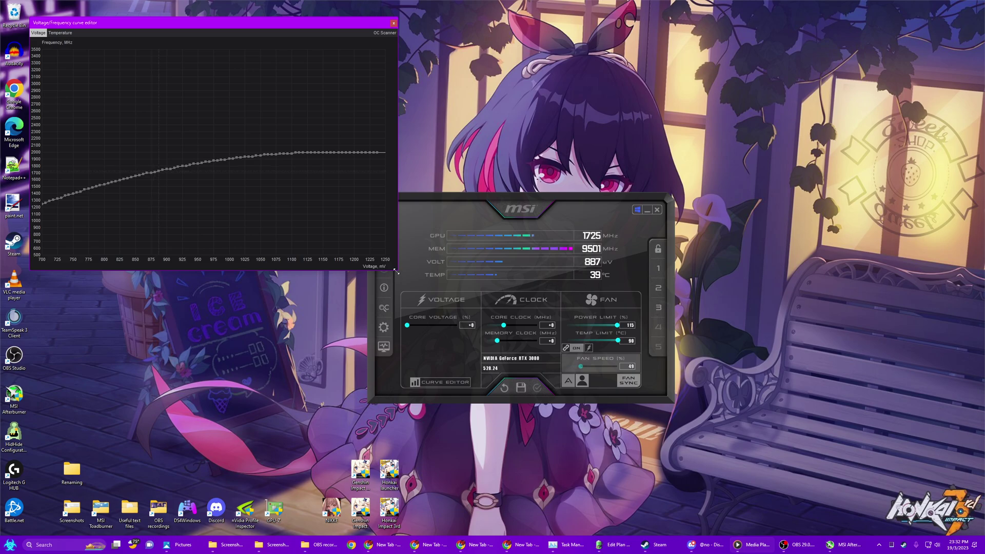
left_click_drag(397, 271, 968, 515)
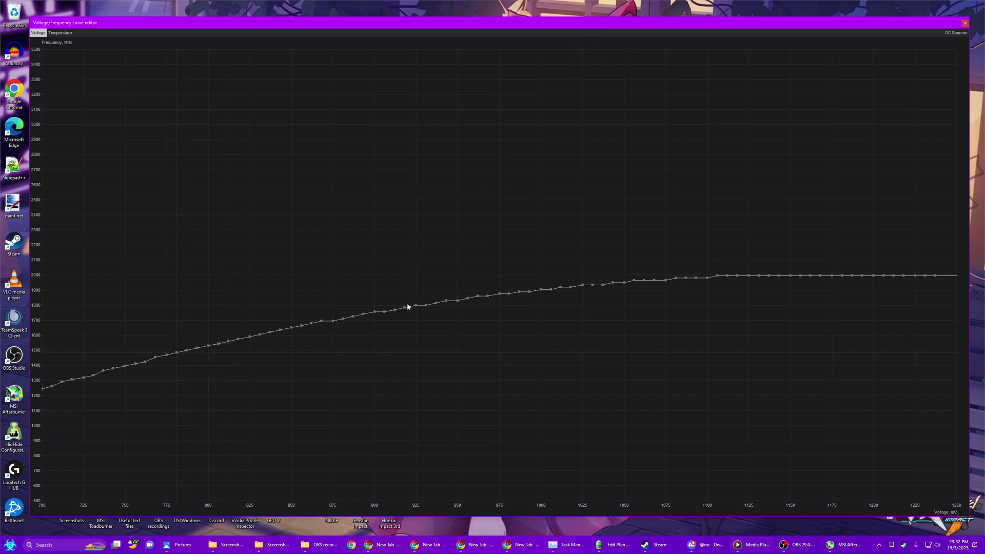
left_click(458, 303)
left_click(717, 277)
left_click(457, 301)
Step: Close the curve editor, reopen it, then close it again to reach the main window
left_click(965, 23)
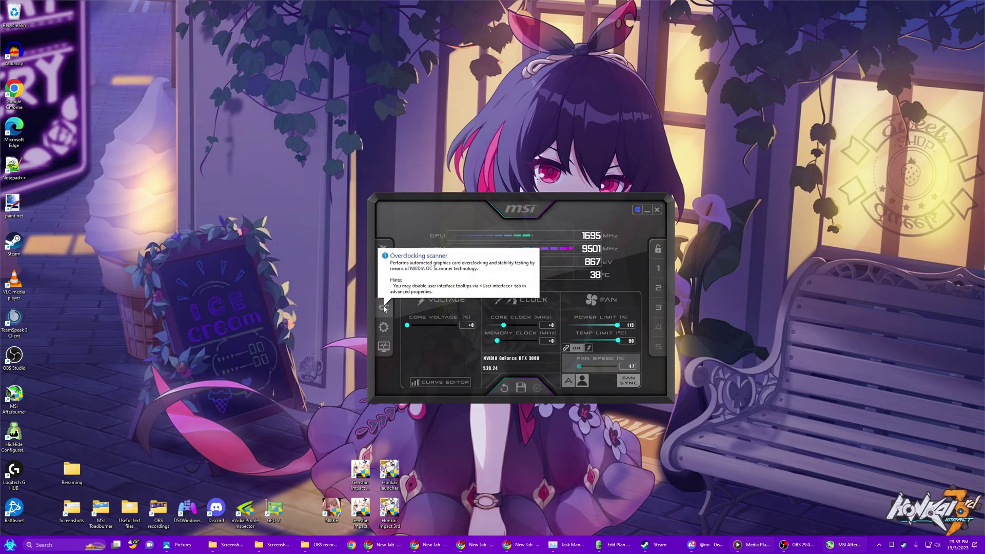
left_click(441, 382)
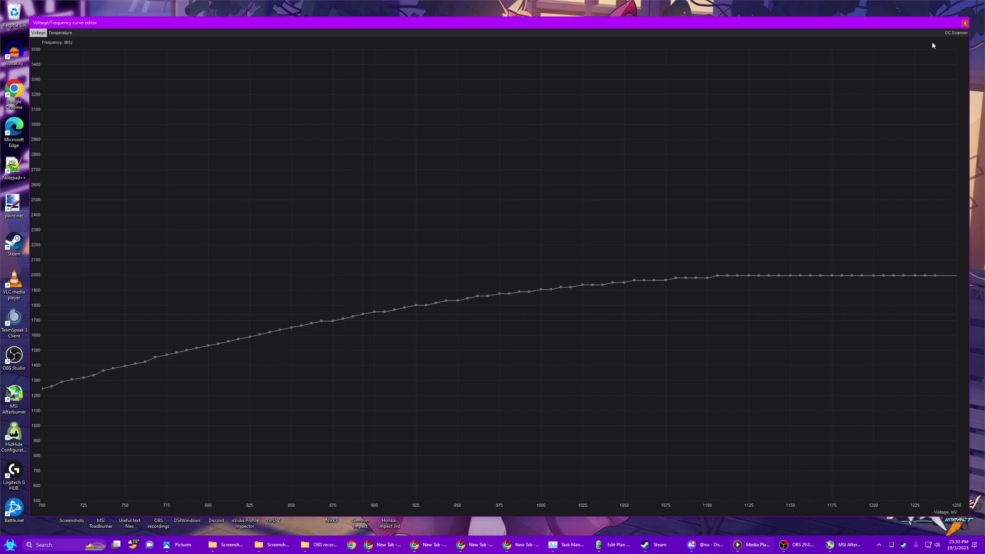
left_click(964, 23)
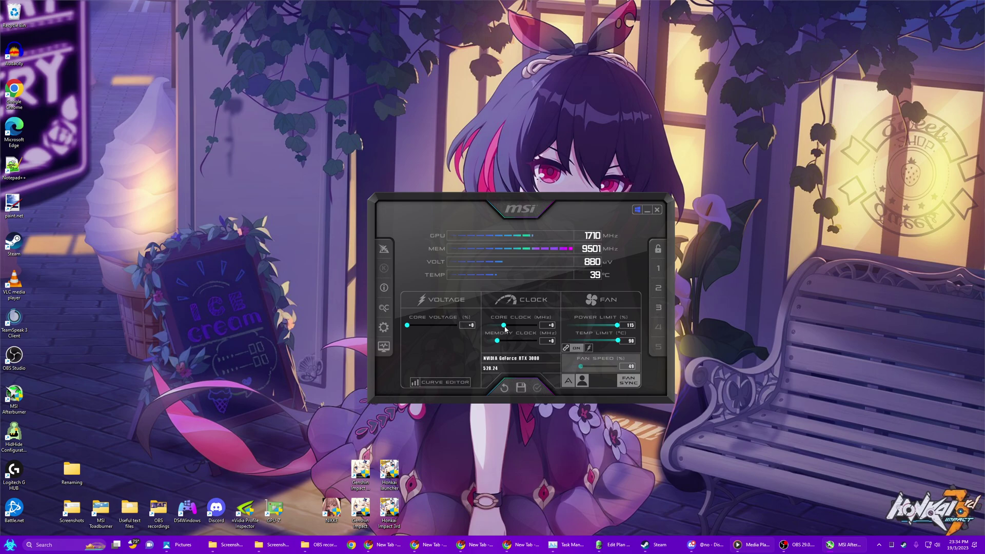
Step: Set the core clock offset to +135 MHz and apply it
left_click_drag(505, 326, 507, 327)
left_click(551, 327)
type("135")
key("Return")
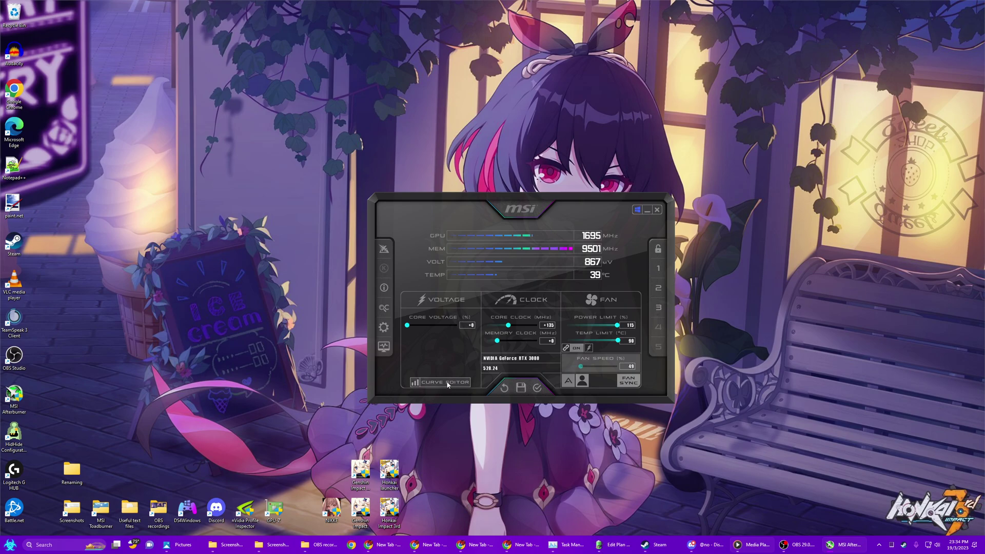
left_click(537, 388)
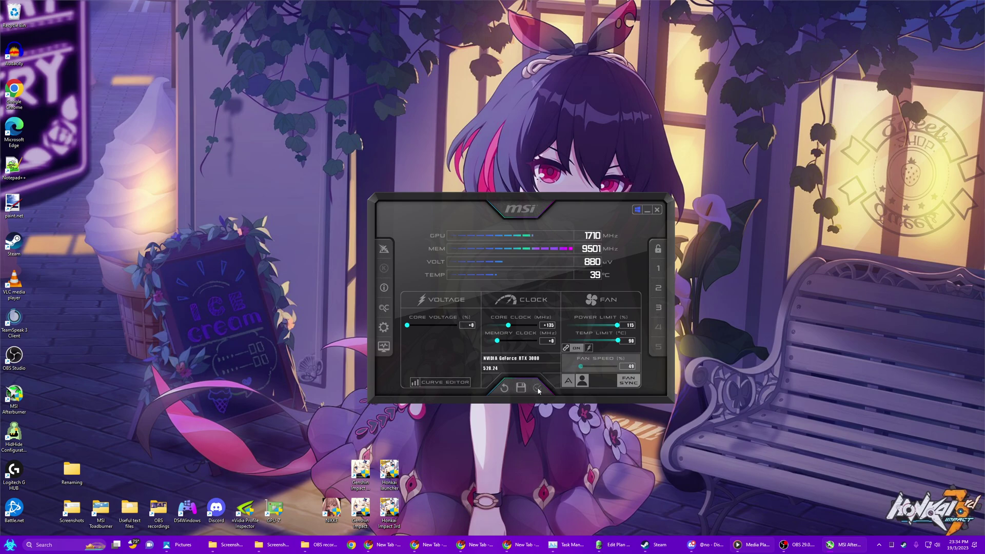
Step: Reopen the curve editor and read the 950 mV point, now near 1980 MHz
left_click(435, 383)
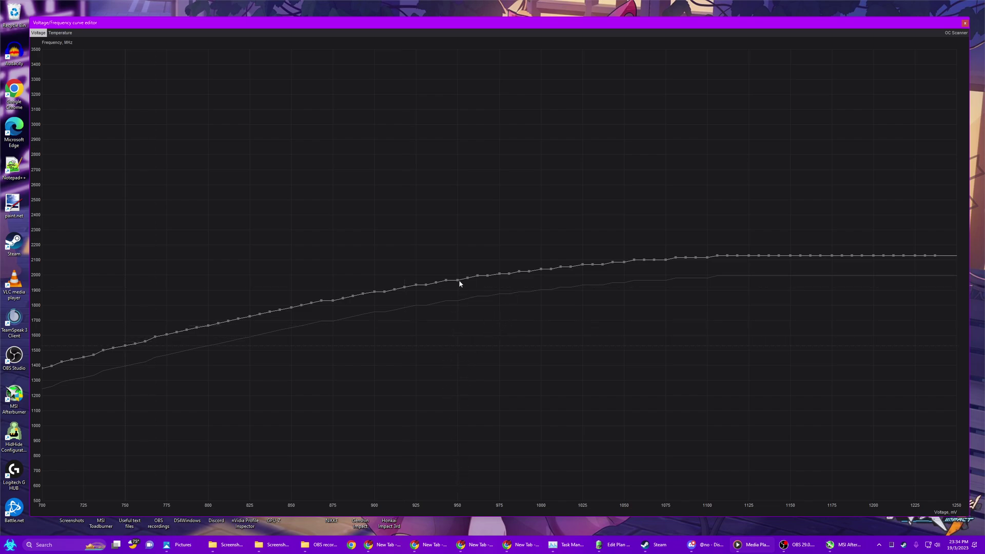
mouse_move(459, 283)
Step: Select the curve from 958 mV to its right end and flatten it at 1980 MHz
left_click_drag(486, 292, 601, 295)
left_click_drag(741, 316, 969, 303)
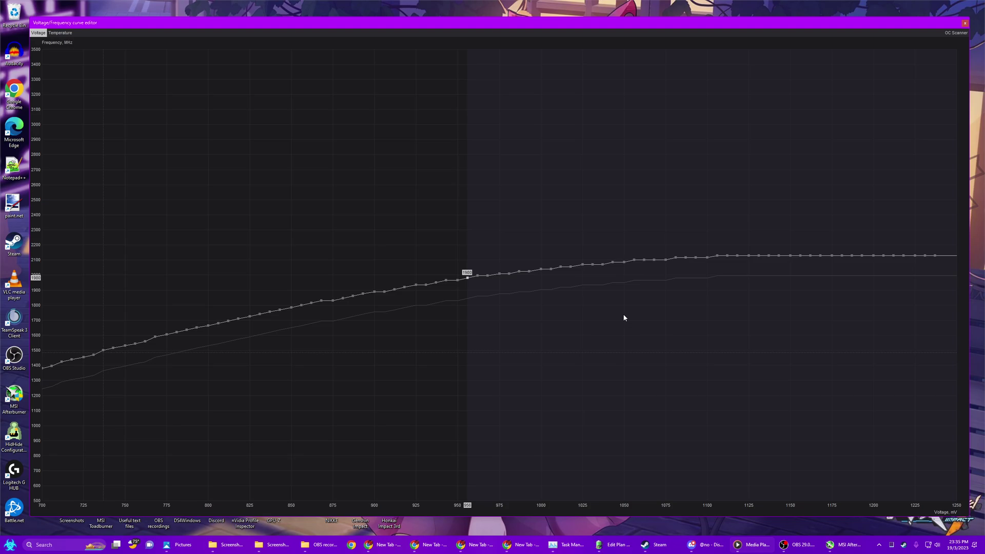
key("f")
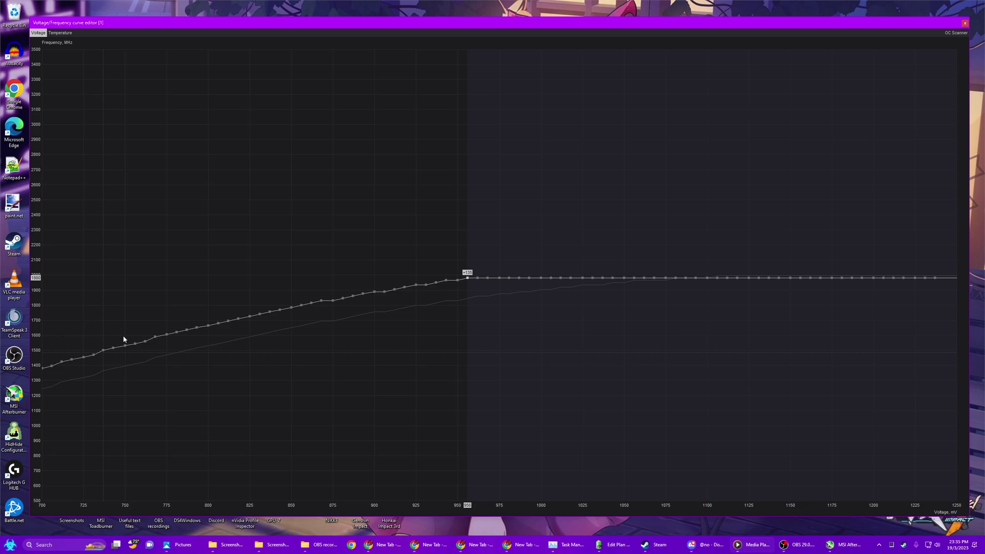
Step: Flatten the curve at 1725 MHz from the 825 mV point, then select the 887 mV point
left_click(250, 319)
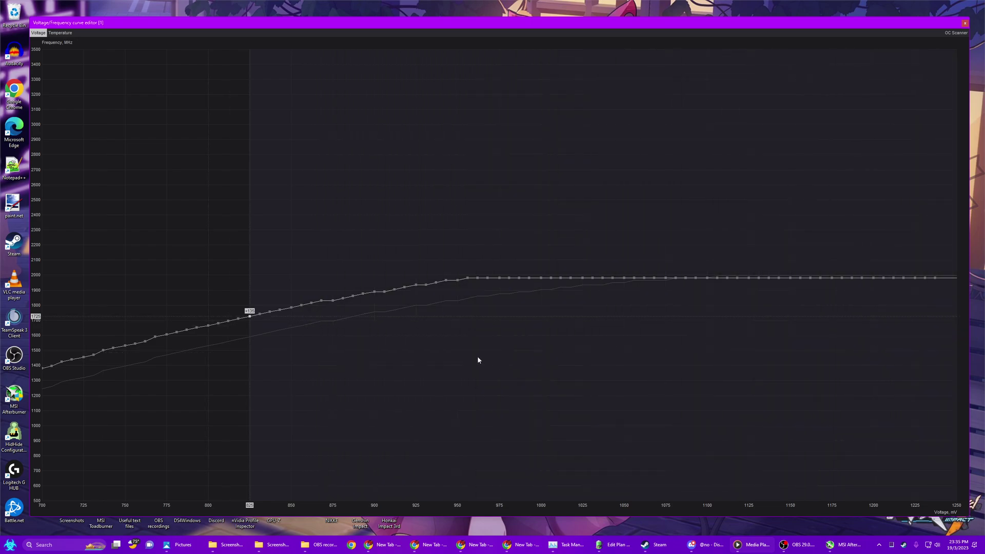
key("Return")
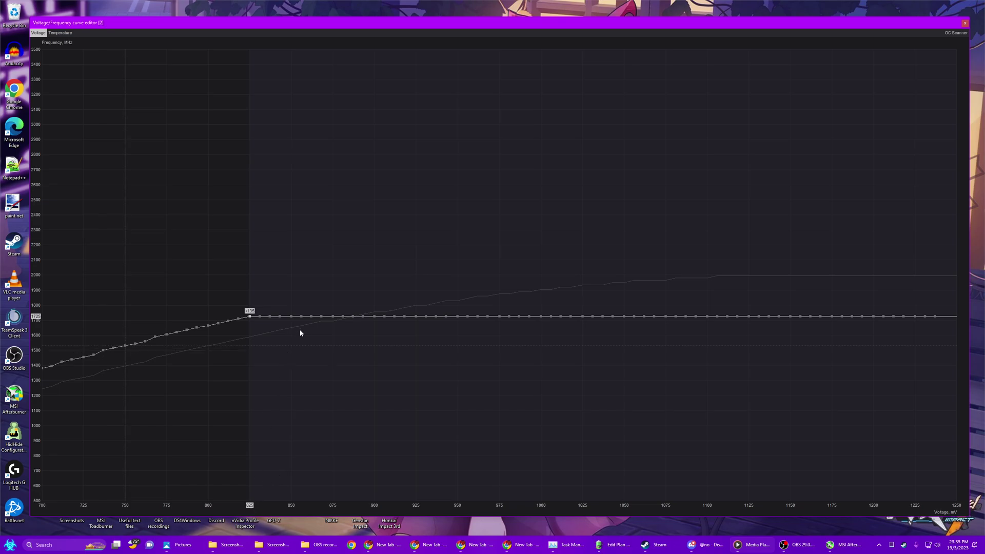
left_click(354, 319)
Step: Apply the edited curve, load profile 3 with +600 MHz memory, and check its curve
left_click(965, 24)
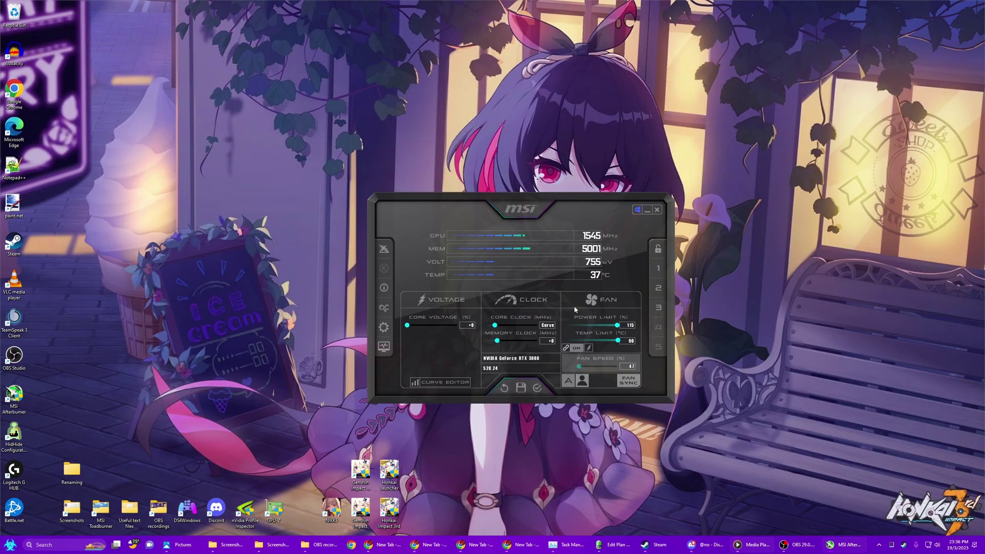
left_click(537, 389)
left_click(659, 308)
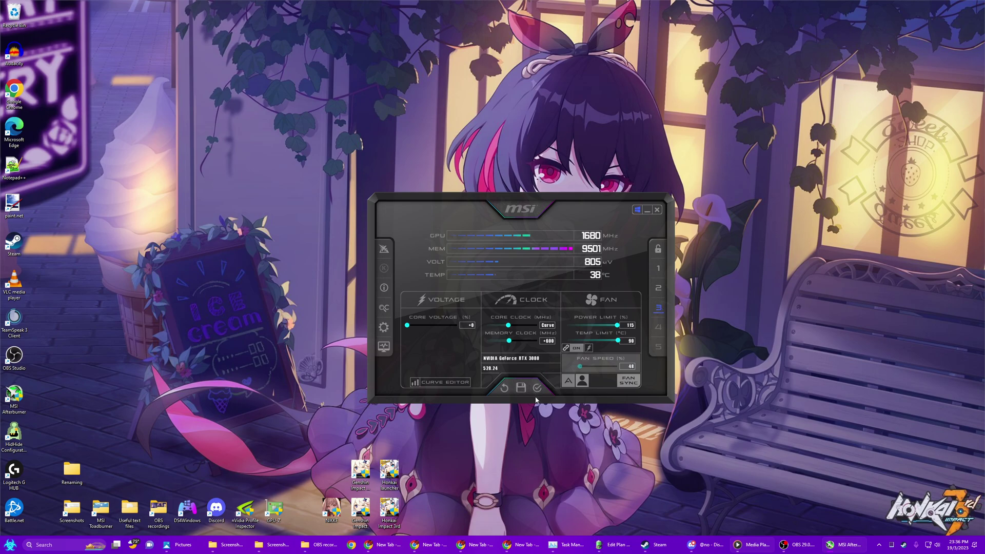
left_click(437, 384)
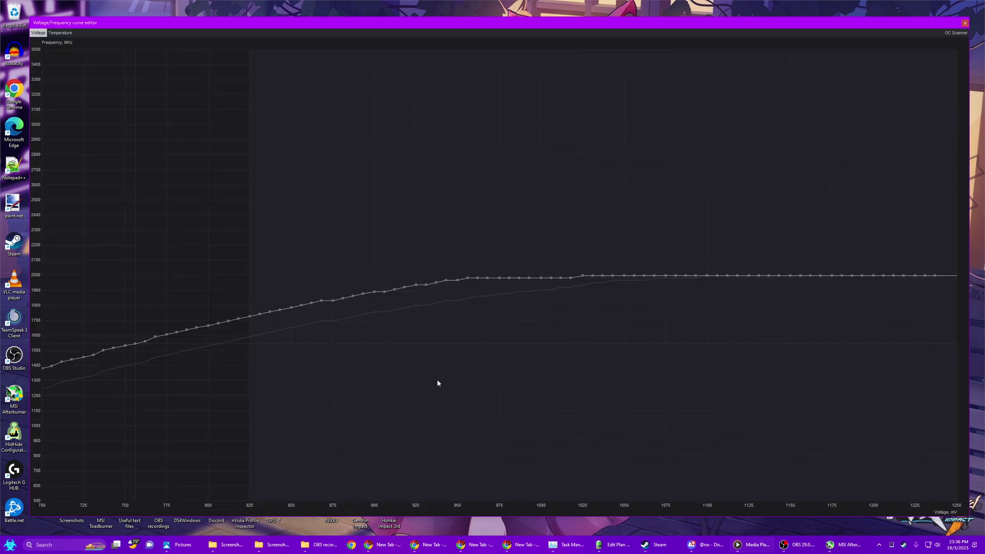
left_click(965, 23)
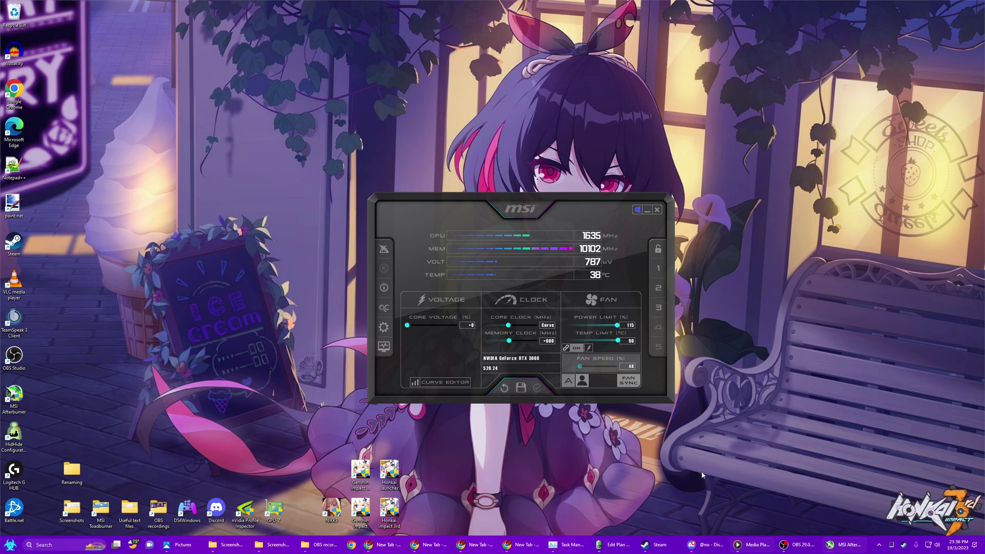
Step: Reopen the curve editor and check the 955 mV point levelling off at 1980 MHz
left_click(440, 382)
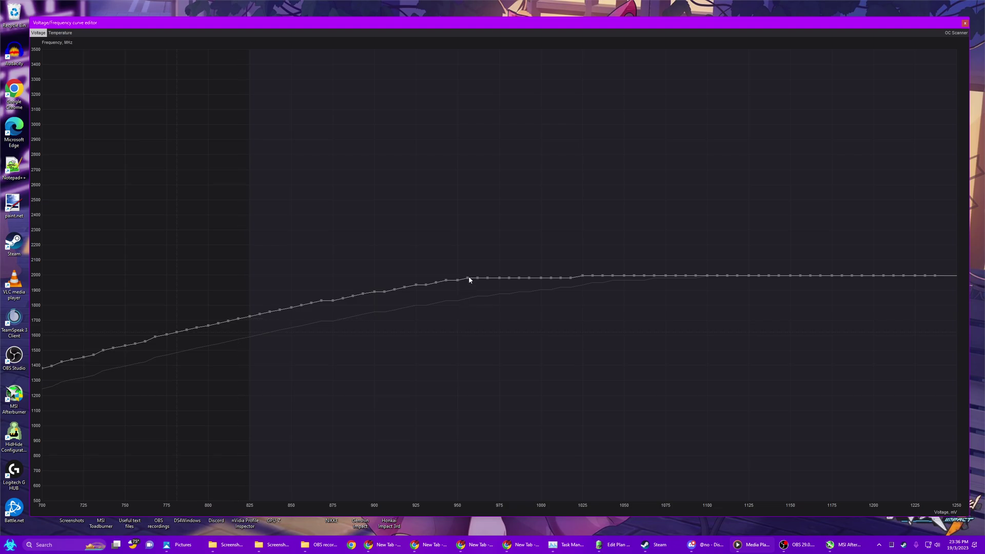
mouse_move(468, 281)
Step: Close the curve editor and launch God of War from Steam's tray menu
left_click(965, 23)
right_click(903, 545)
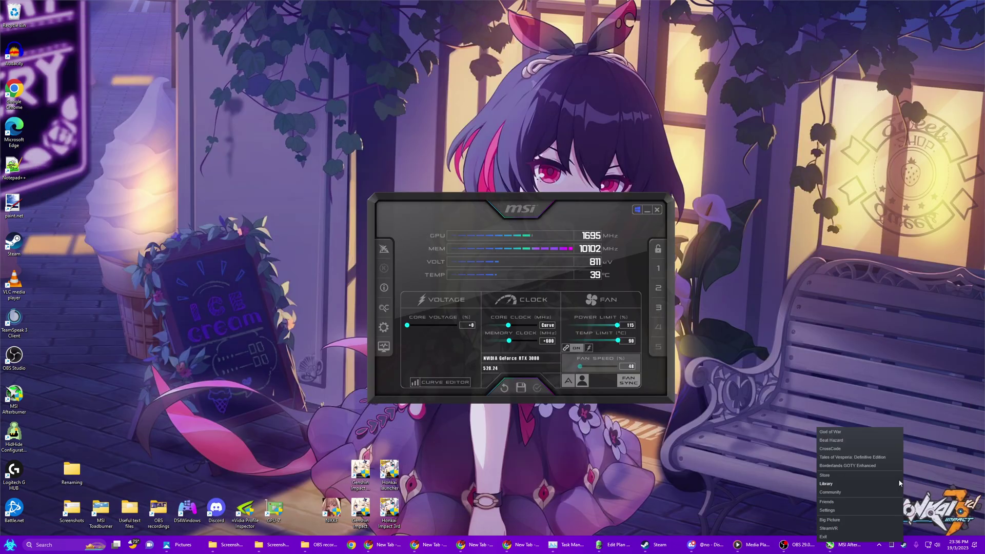
left_click(860, 434)
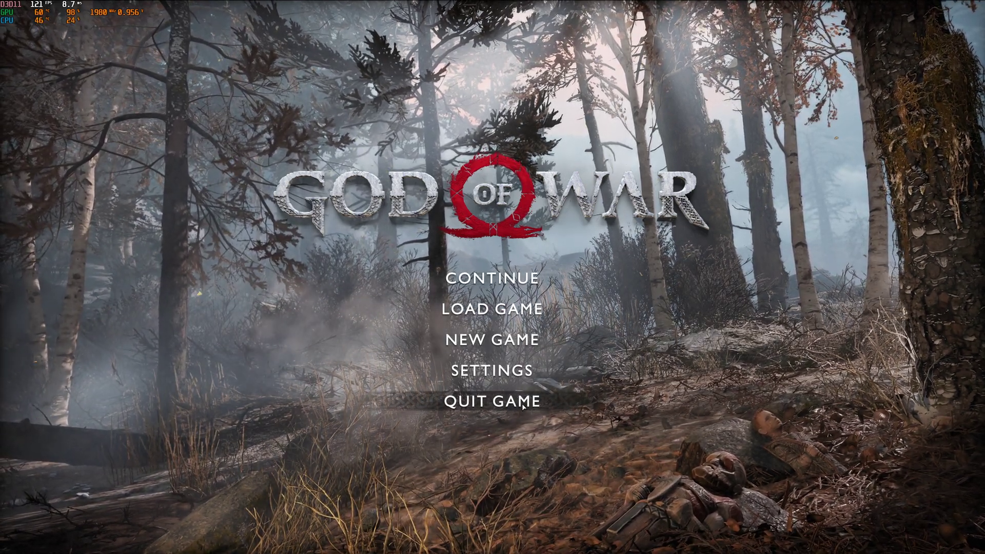
Step: Quit God of War from its main menu back to the desktop
left_click(542, 414)
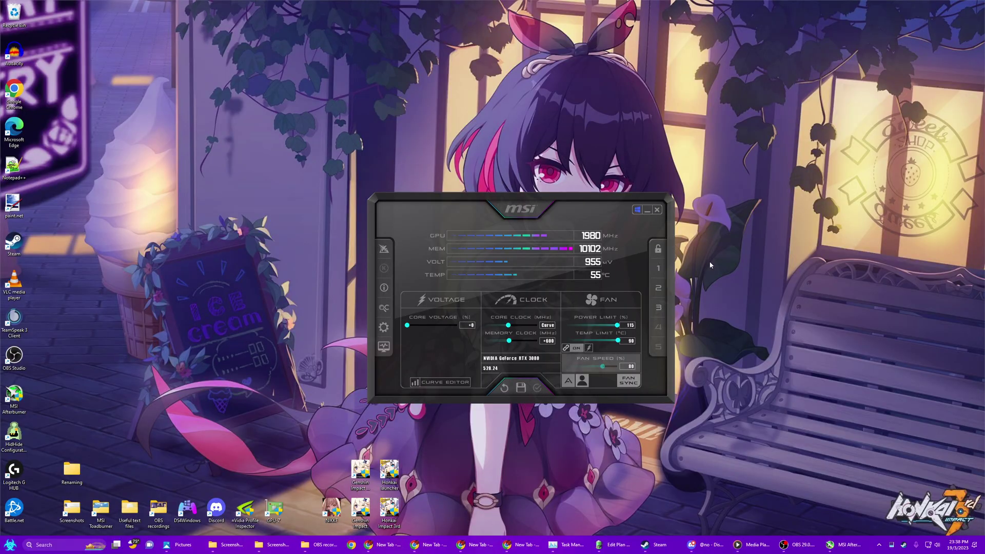